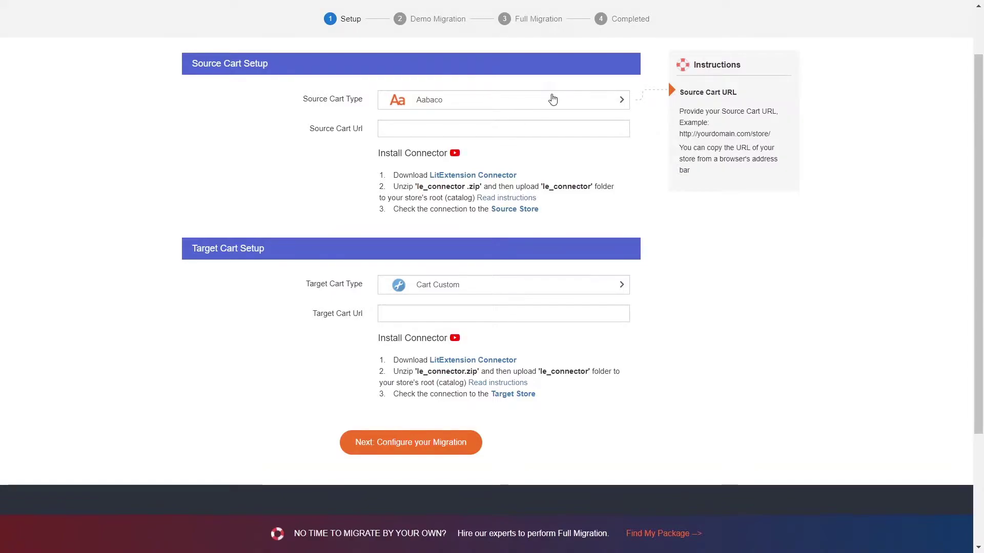
- Set Prestashop as the source cart type and download the le_connector.zip connector archive
left_click(552, 100)
type("res")
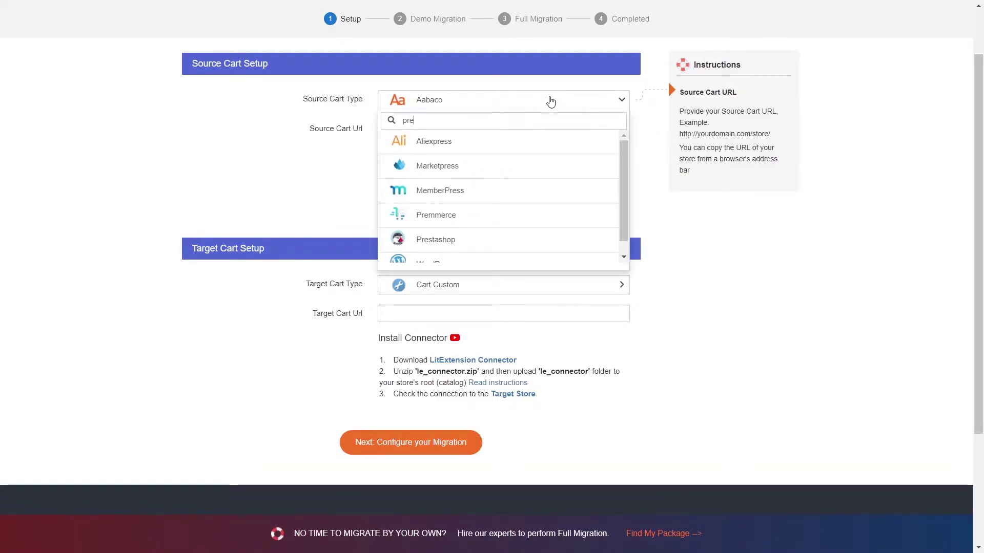
left_click(497, 212)
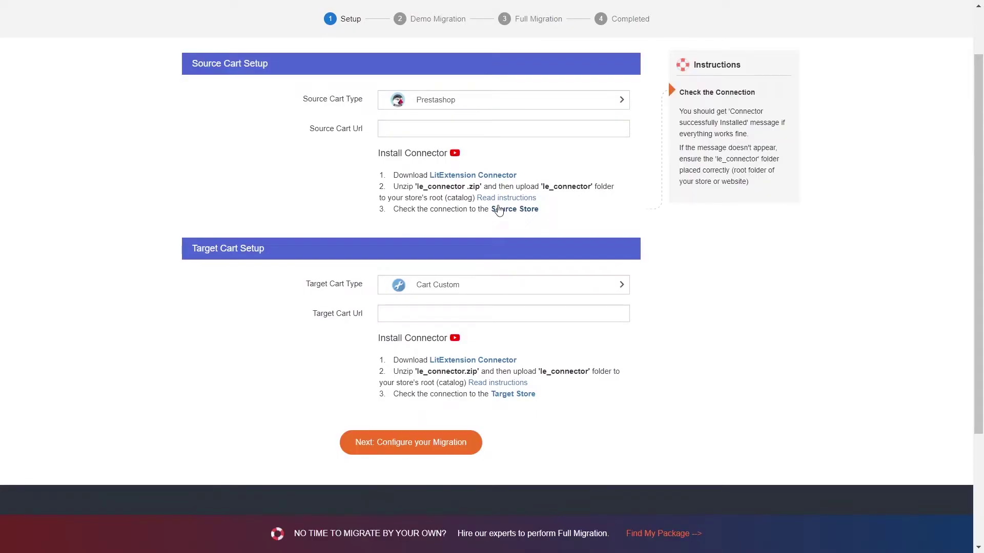
left_click(486, 180)
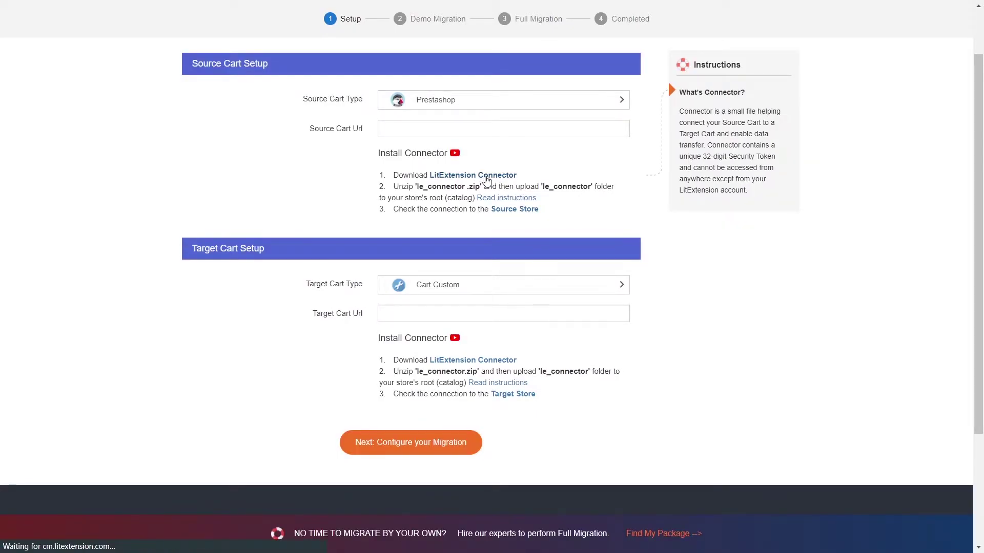
key("Return")
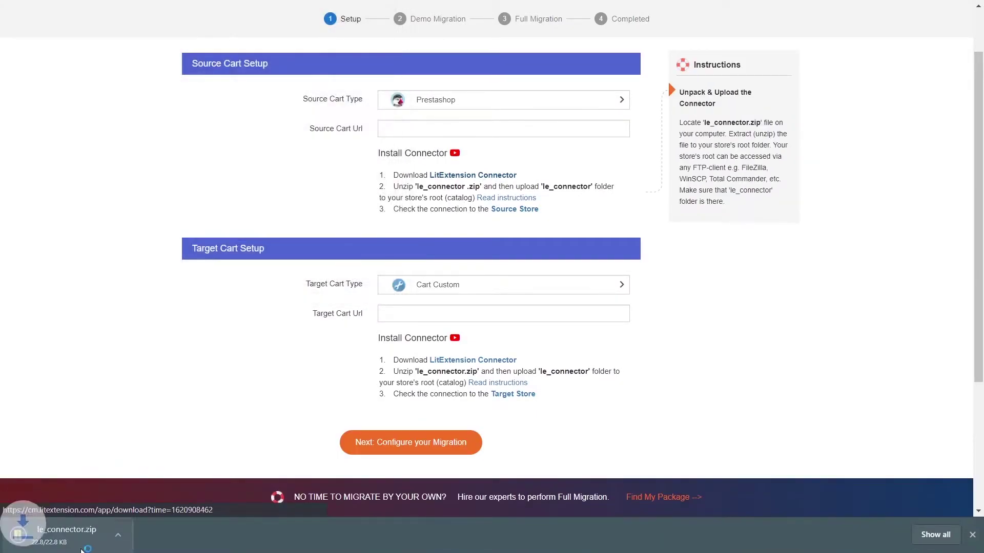
- Extract le_connector.zip in Downloads into an le_connector folder
right_click(82, 549)
left_click(204, 492)
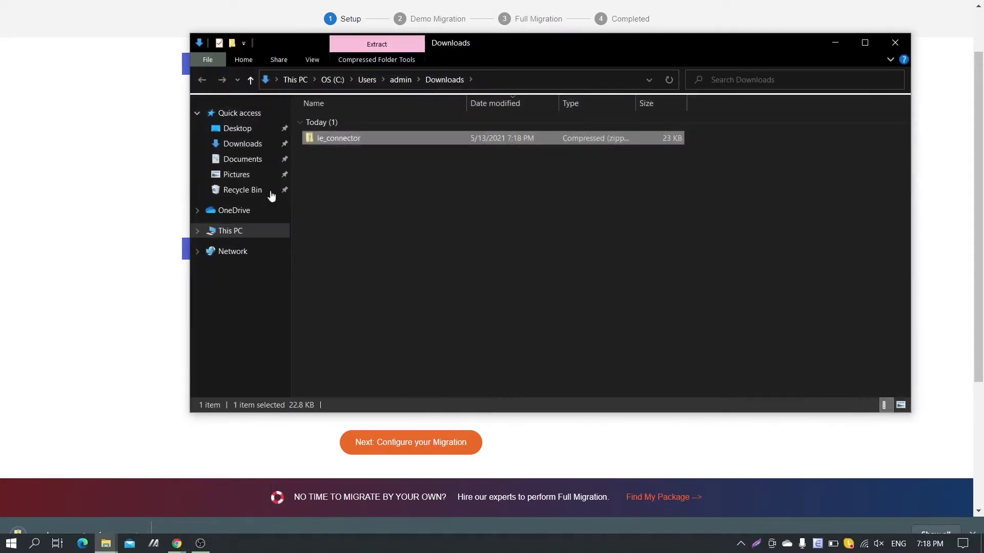
right_click(339, 140)
left_click(406, 226)
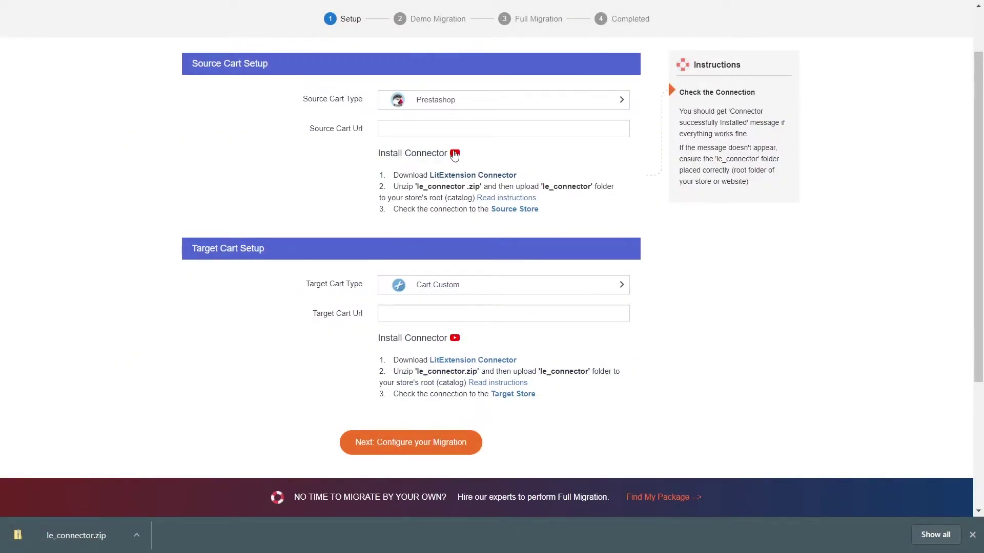
- Play the 'How To Setup LitExtension Connector' tutorial video beside Install Connector
left_click(455, 154)
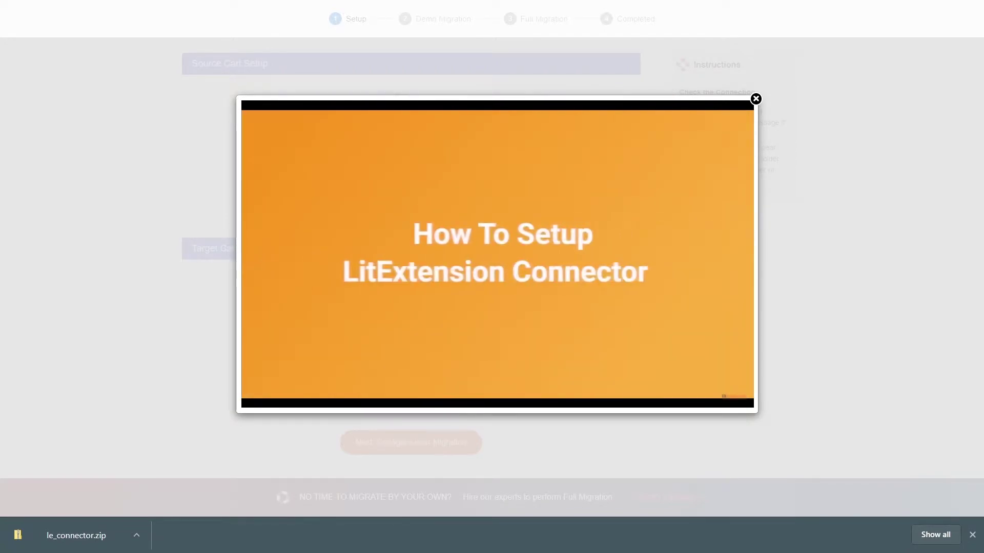
key("Escape")
left_click(467, 128)
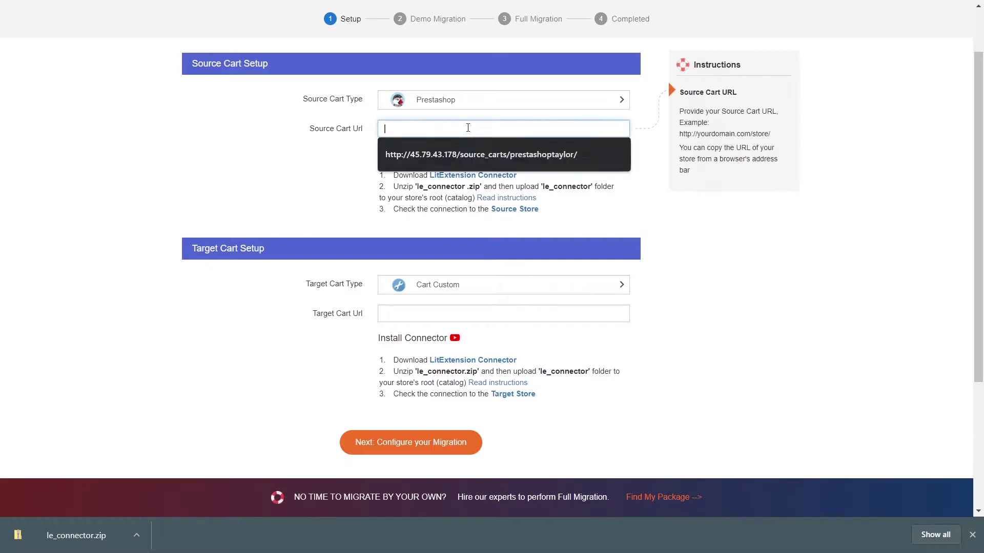
type("http://45.58.68.224/your_source_cart")
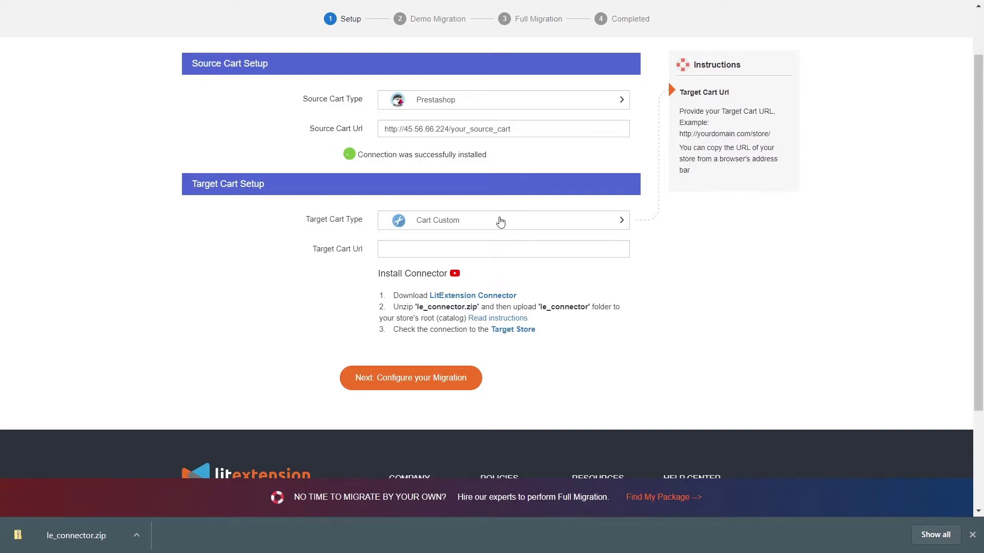
- Choose Magento as the target cart and advance to the migration configuration page
left_click(501, 223)
type("ma")
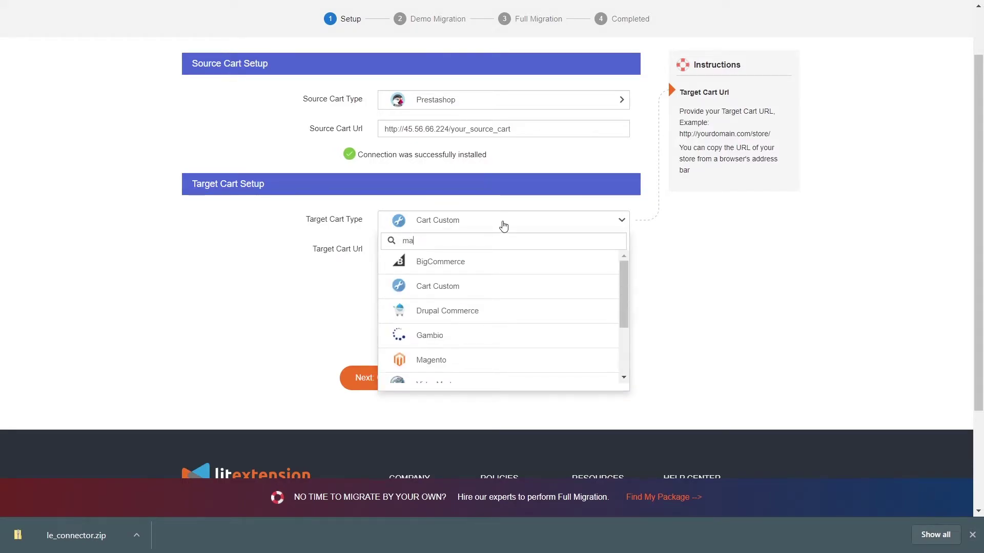
type("g")
left_click(470, 261)
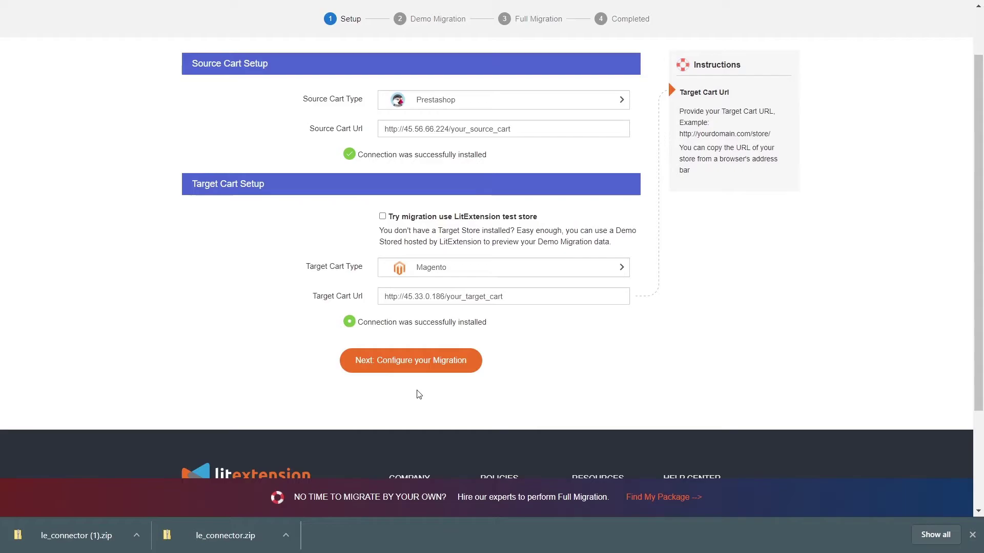
left_click(431, 360)
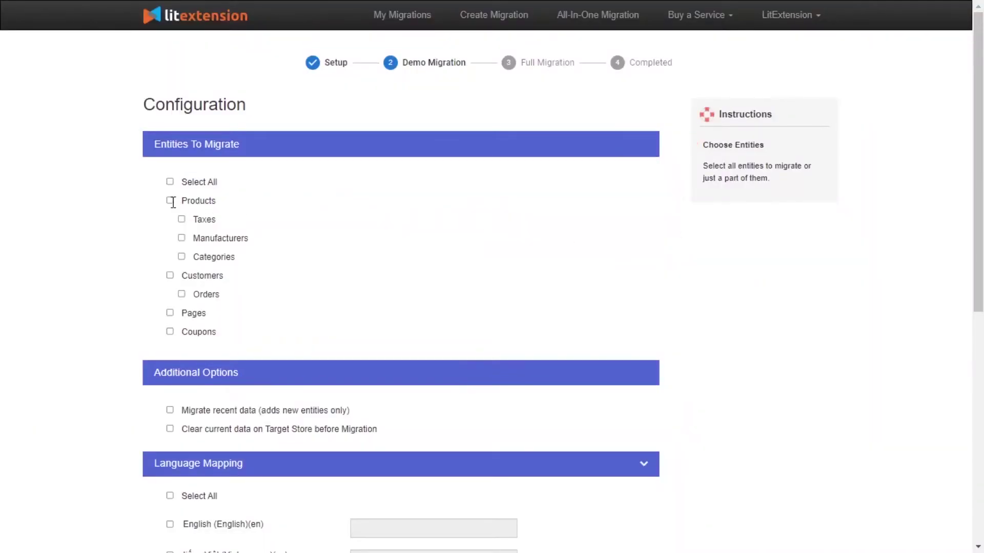
- Tick Products and Customers so all entities, including Pages and Coupons, are selected
left_click(170, 201)
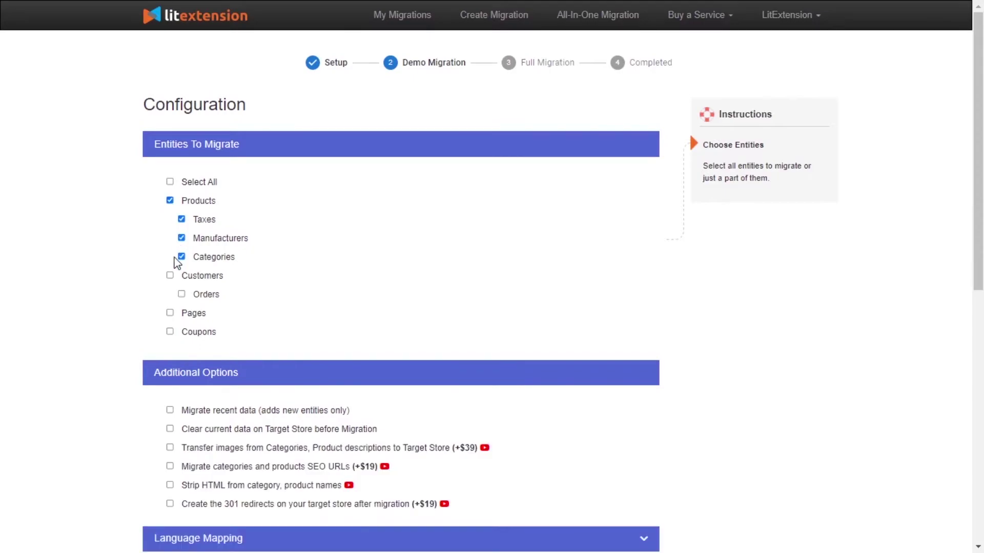
left_click(170, 276)
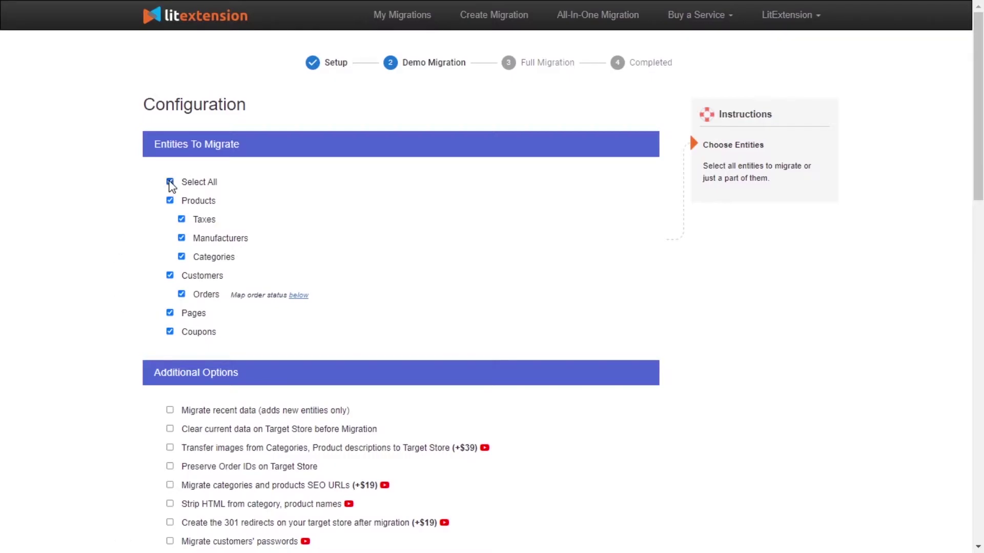
scroll(467, 220, "down", 4)
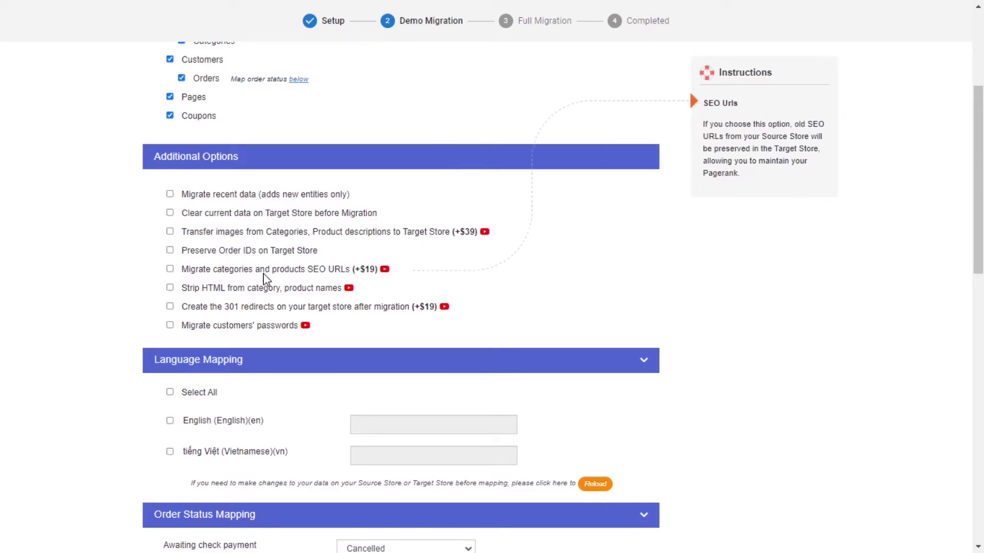
mouse_move(296, 522)
mouse_move(261, 523)
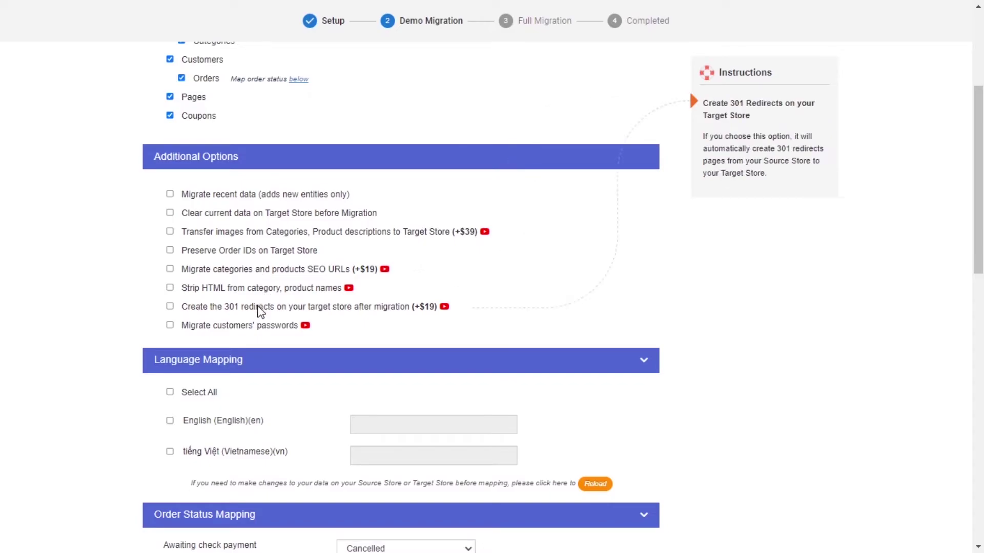
mouse_move(239, 325)
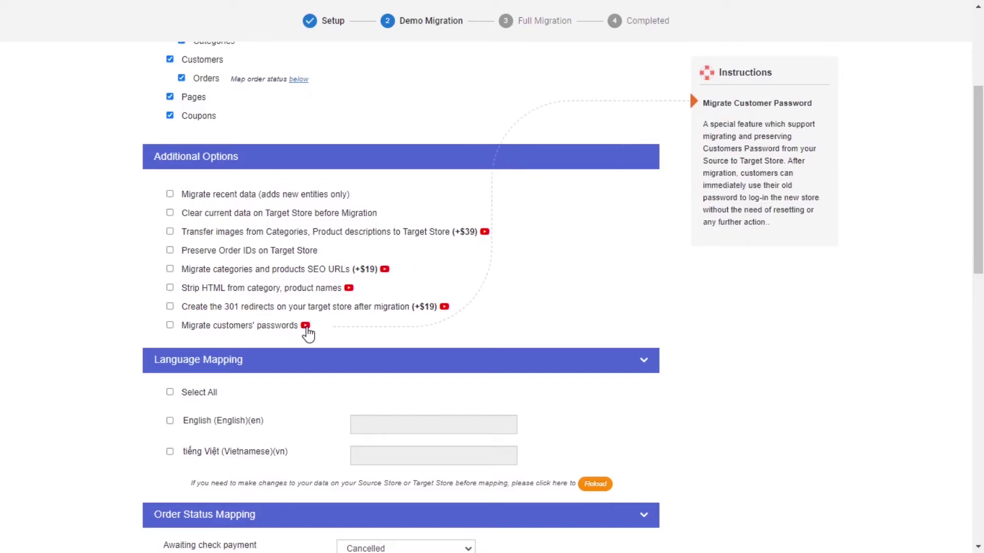
- Preview the customer password video, then map all languages except Vietnamese
left_click(306, 326)
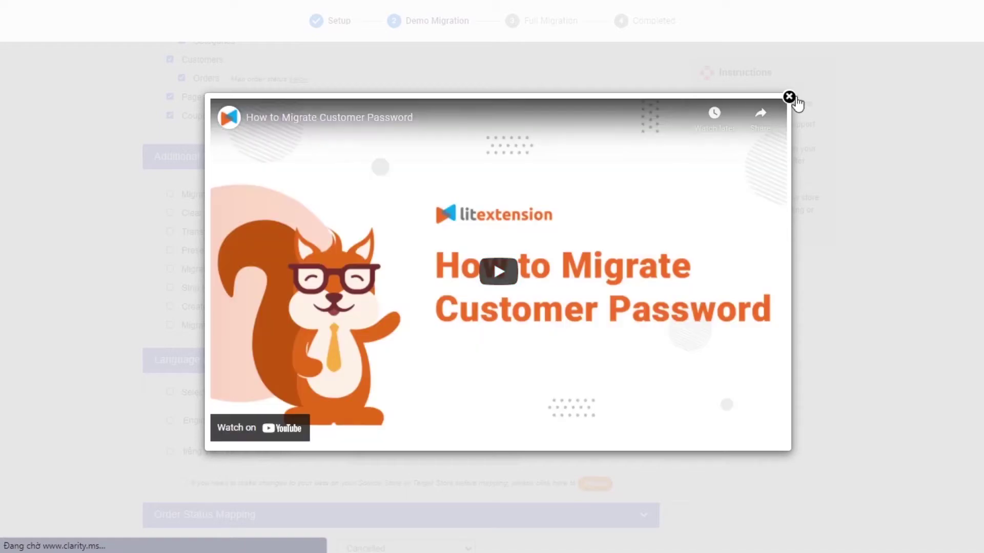
left_click(789, 97)
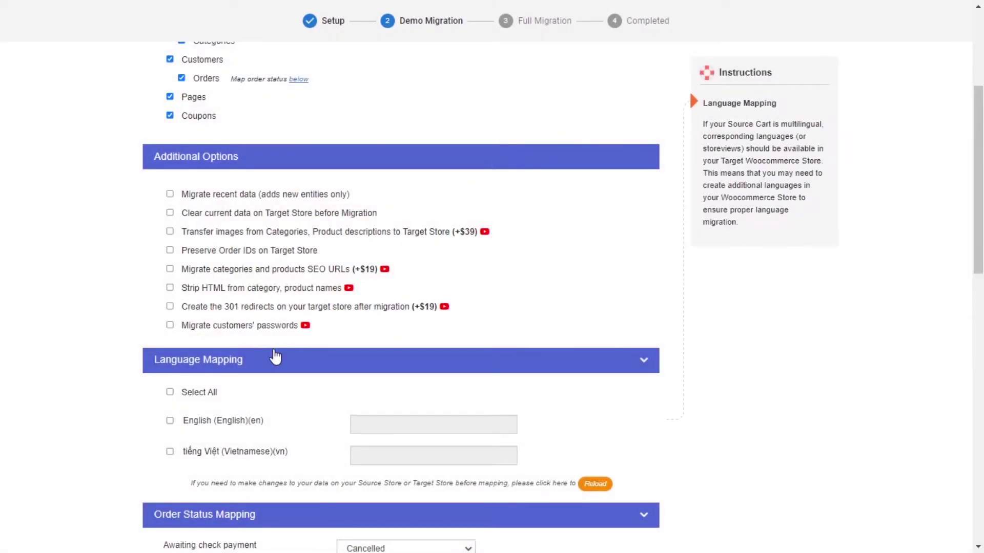
scroll(275, 355, "down", 2)
left_click(170, 321)
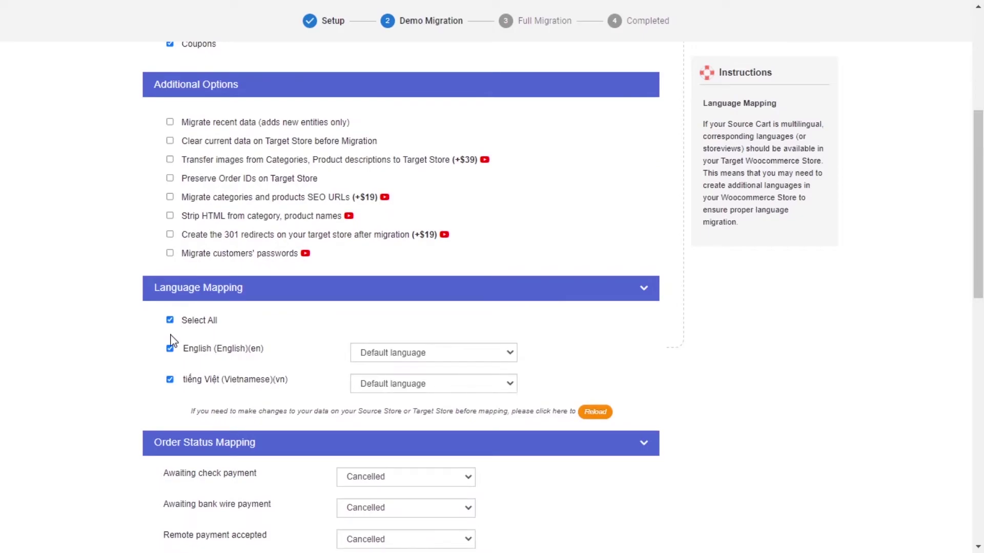
left_click(169, 379)
- Map Awaiting check payment to Failed; bank wire, remote payment, unpaid backorder to Completed
scroll(515, 330, "down", 4)
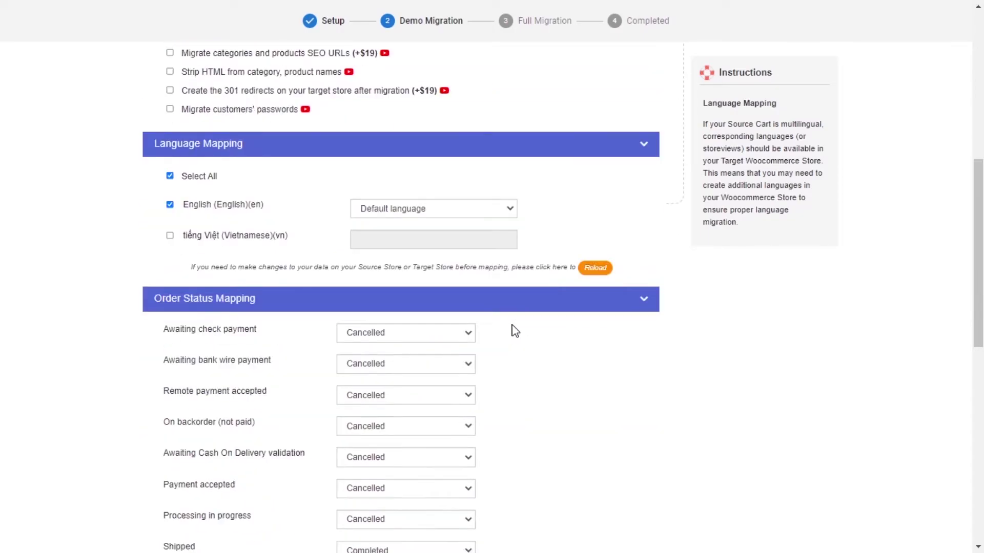
scroll(511, 330, "down", 2)
left_click(405, 261)
left_click(380, 313)
left_click(405, 292)
left_click(396, 328)
left_click(369, 350)
left_click(396, 354)
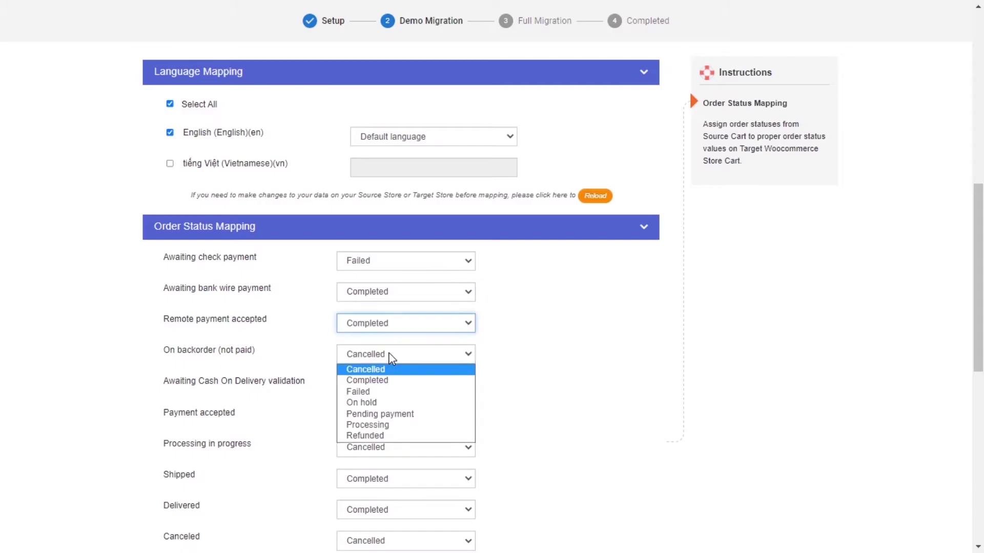
left_click(379, 381)
left_click(390, 385)
- Map Payment accepted to Failed, Shipped to Cancelled, and remaining statuses to Completed
scroll(441, 364, "down", 4)
left_click(395, 272)
left_click(396, 310)
left_click(395, 303)
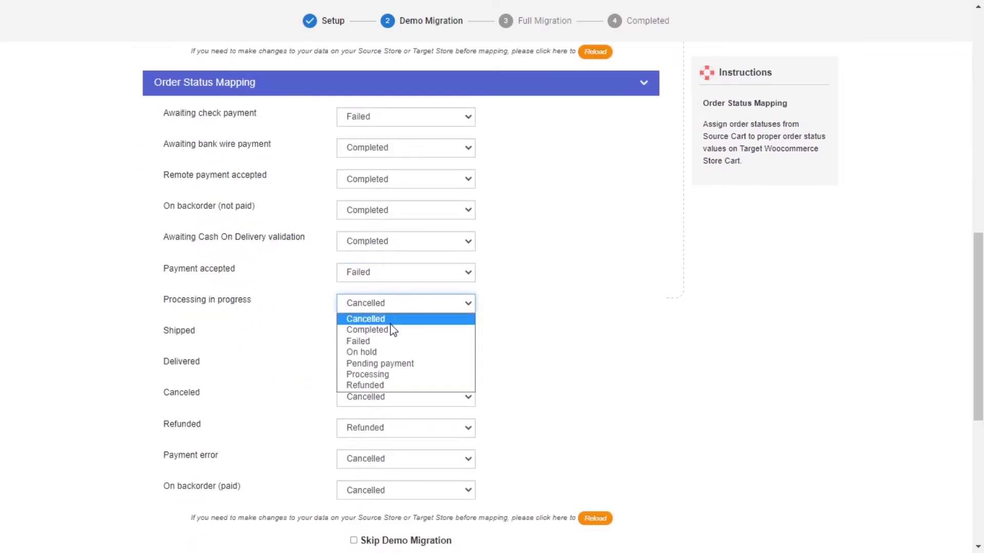
left_click(392, 329)
left_click(395, 334)
left_click(397, 399)
left_click(397, 423)
scroll(398, 422, "down", 2)
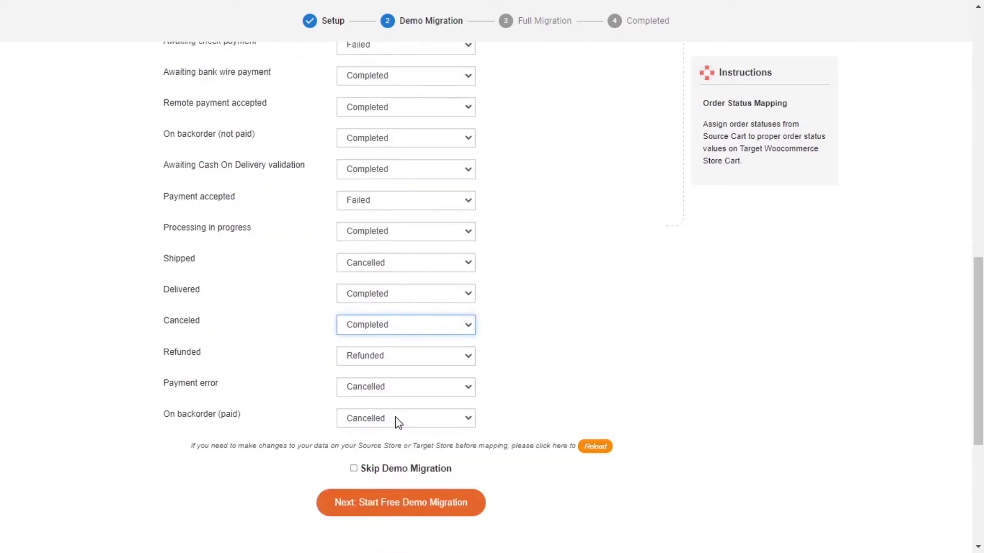
left_click(398, 355)
left_click(398, 381)
left_click(398, 413)
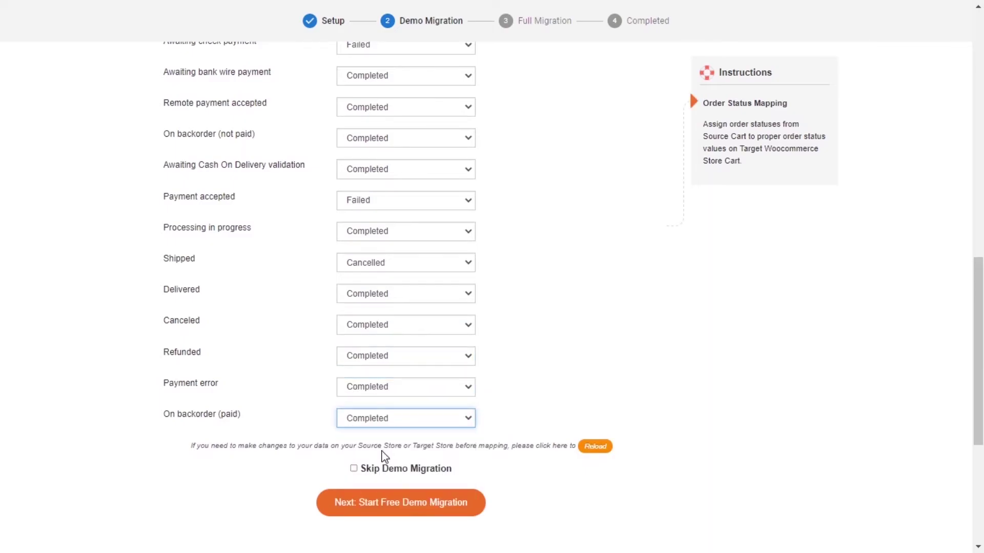
- Skip the demo migration and start the full migration
left_click(390, 506)
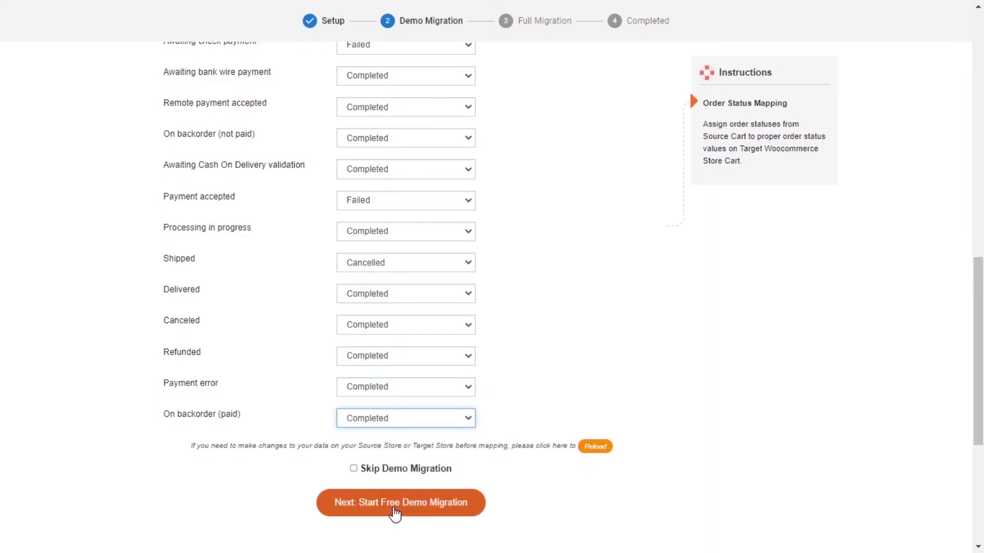
left_click(354, 468)
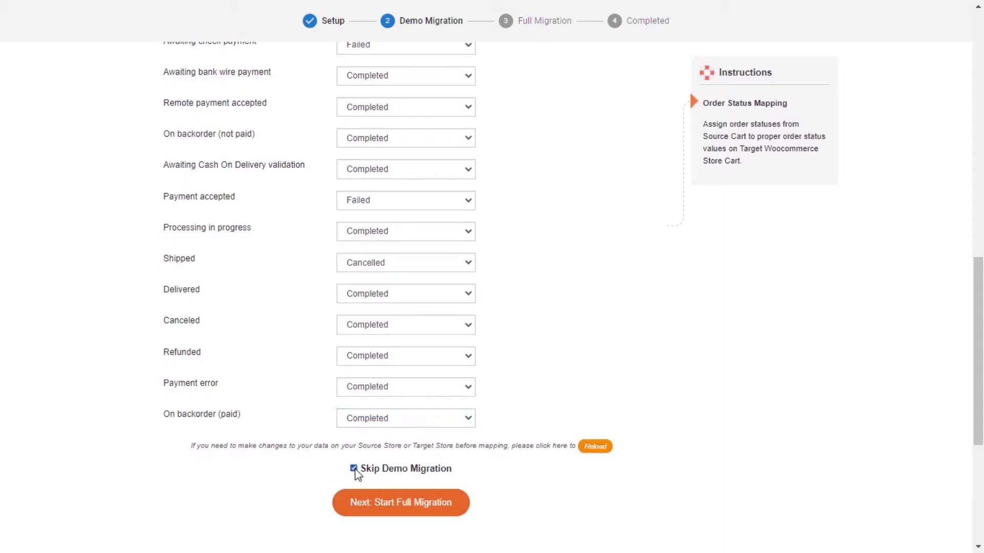
left_click(400, 512)
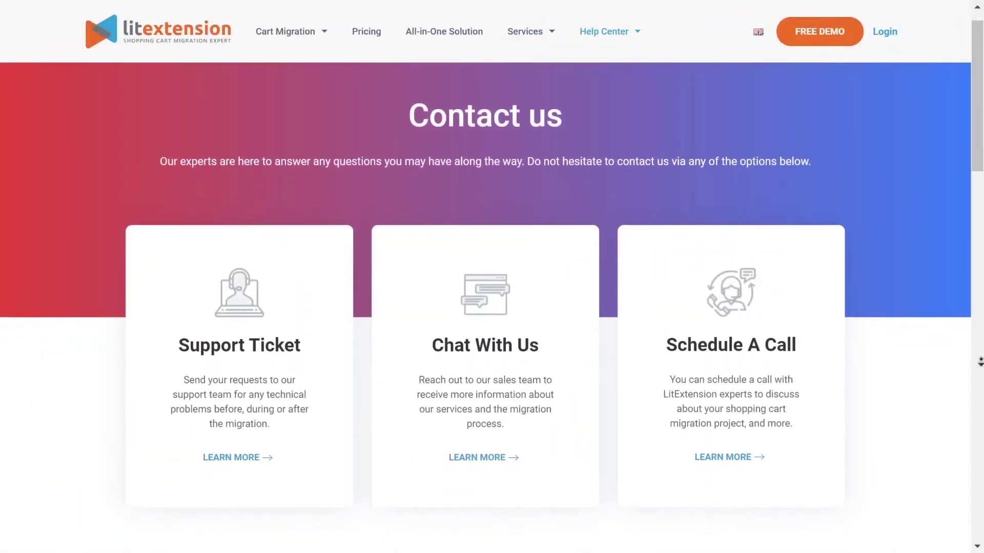
scroll(980, 373, "down", 3)
scroll(979, 373, "down", 1)
scroll(980, 373, "down", 1)
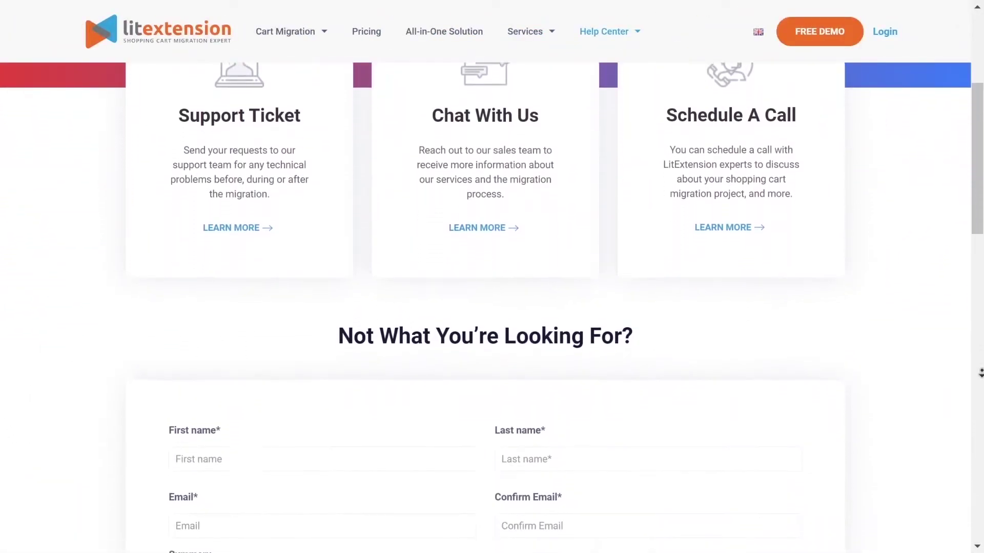
scroll(980, 373, "down", 1)
scroll(979, 373, "down", 1)
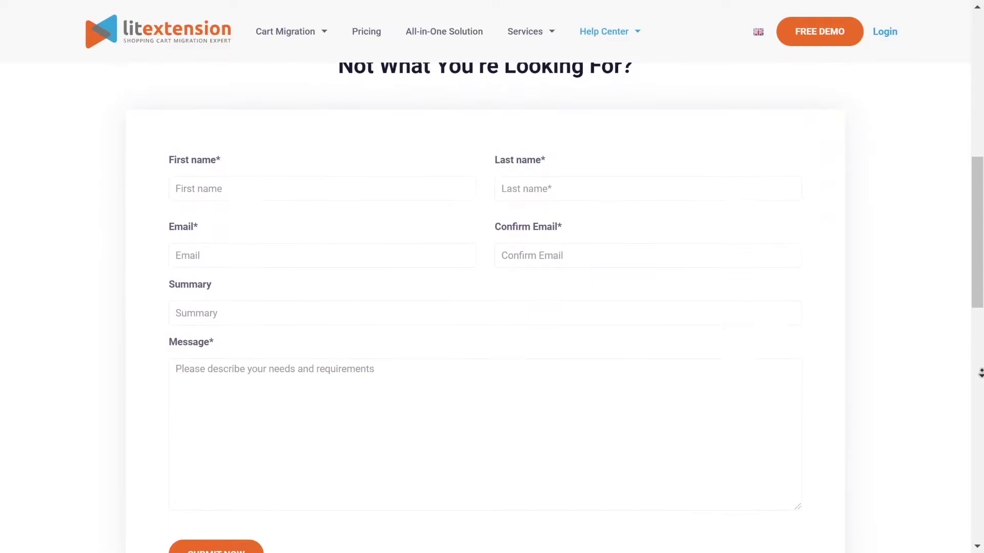